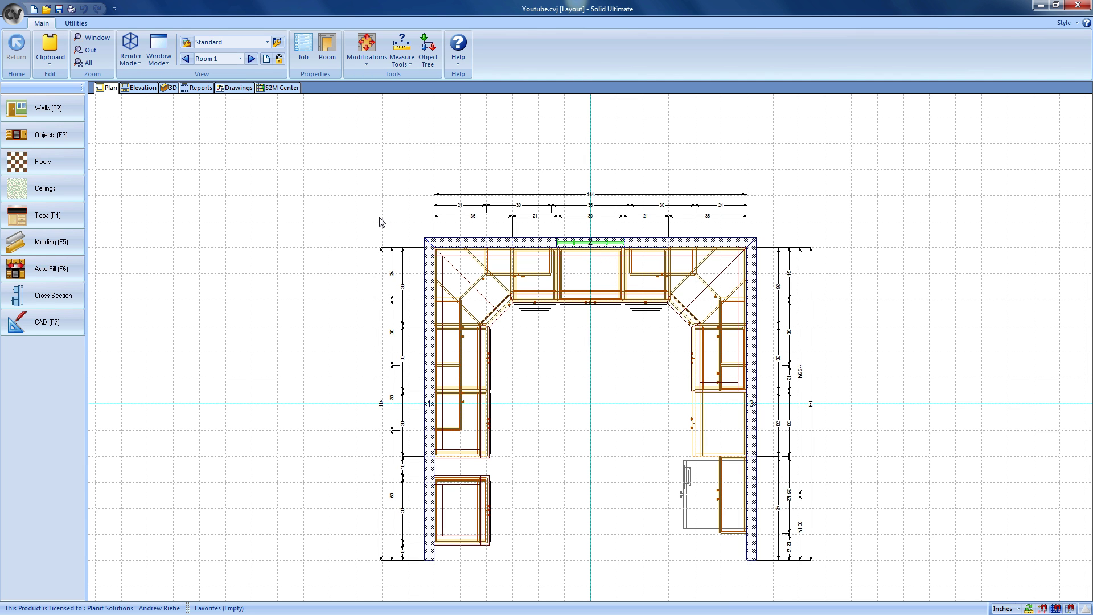
Step: Open the S2M Center and review the job's materials list, returning to the parts list
click(292, 93)
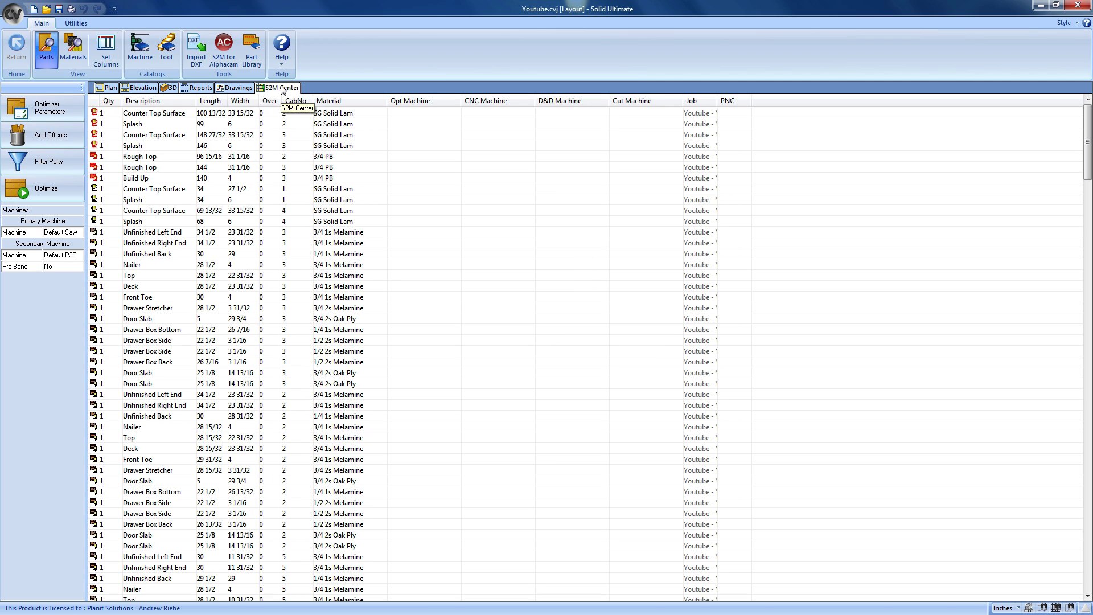
click(85, 45)
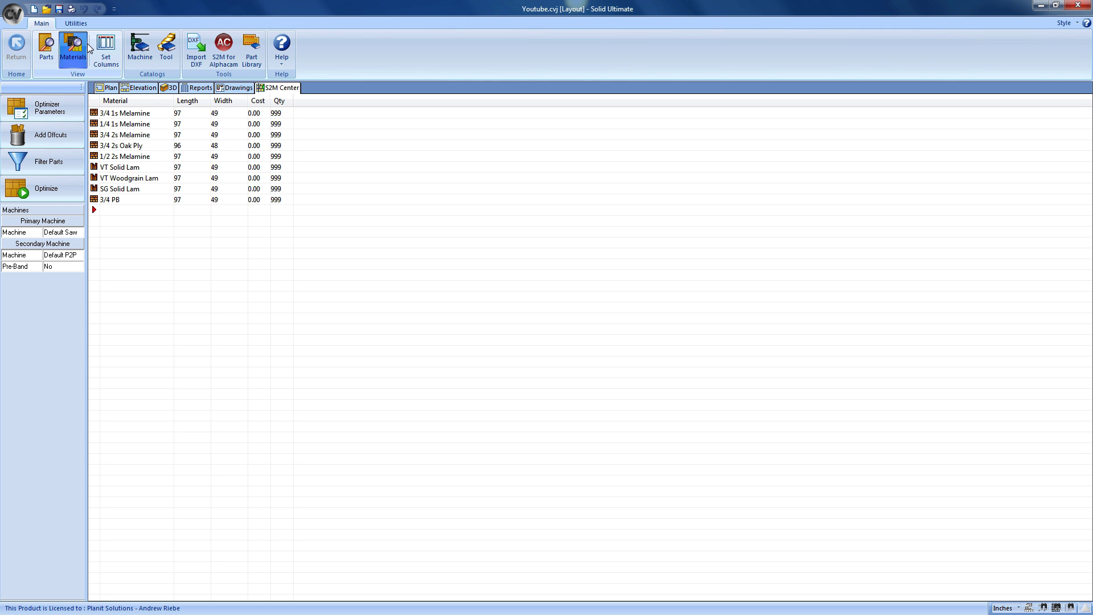
click(47, 49)
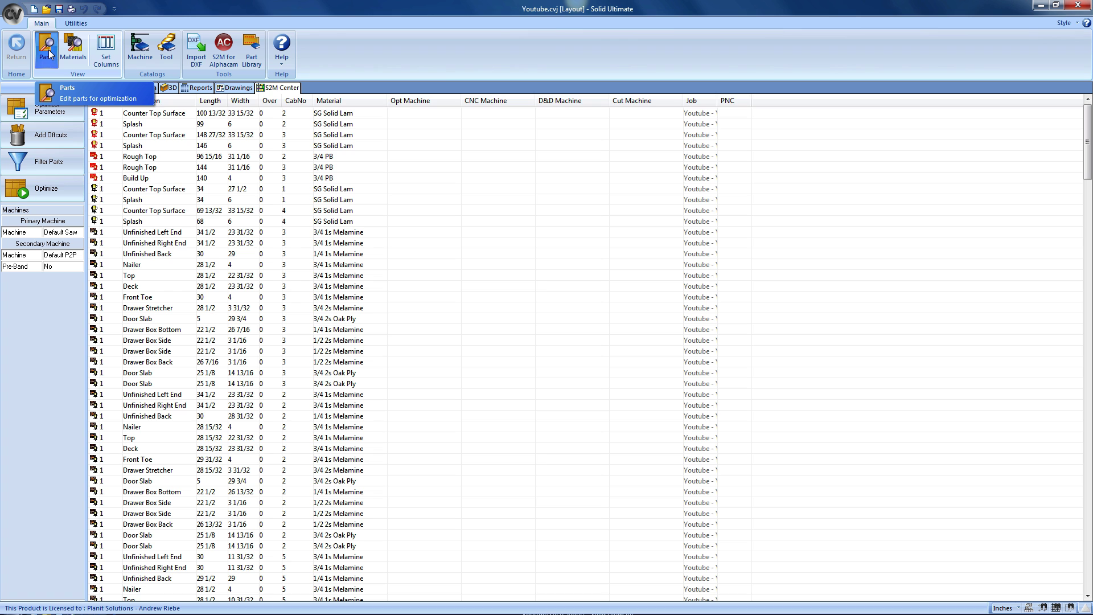
Step: Review the available parts list columns and leave the column selection without making changes
click(113, 52)
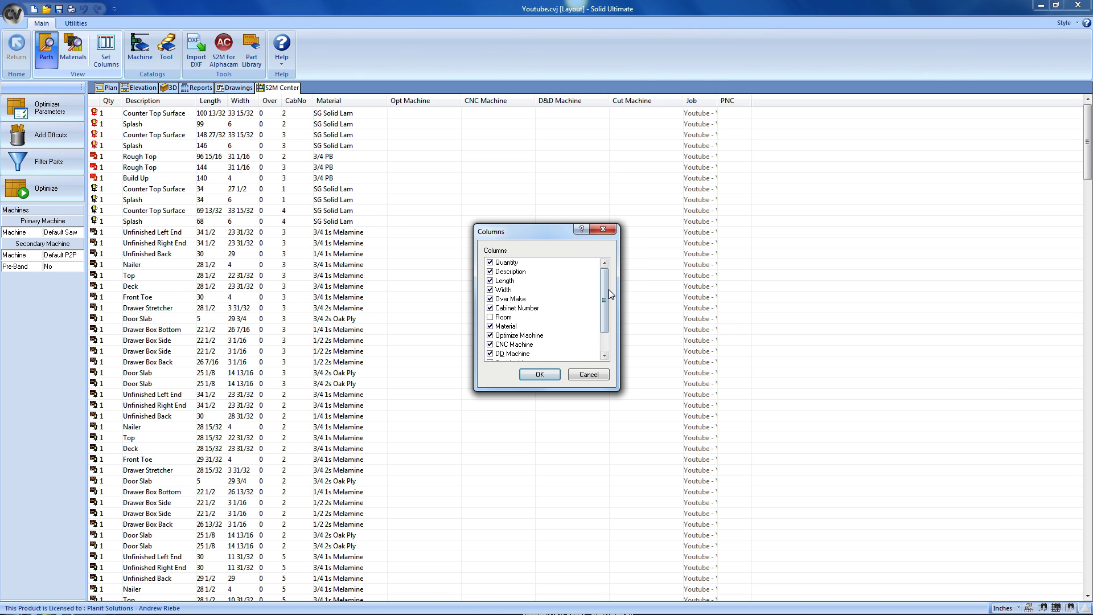
mouse_move(607, 289)
mouse_down()
mouse_move(606, 330)
mouse_move(604, 282)
mouse_up()
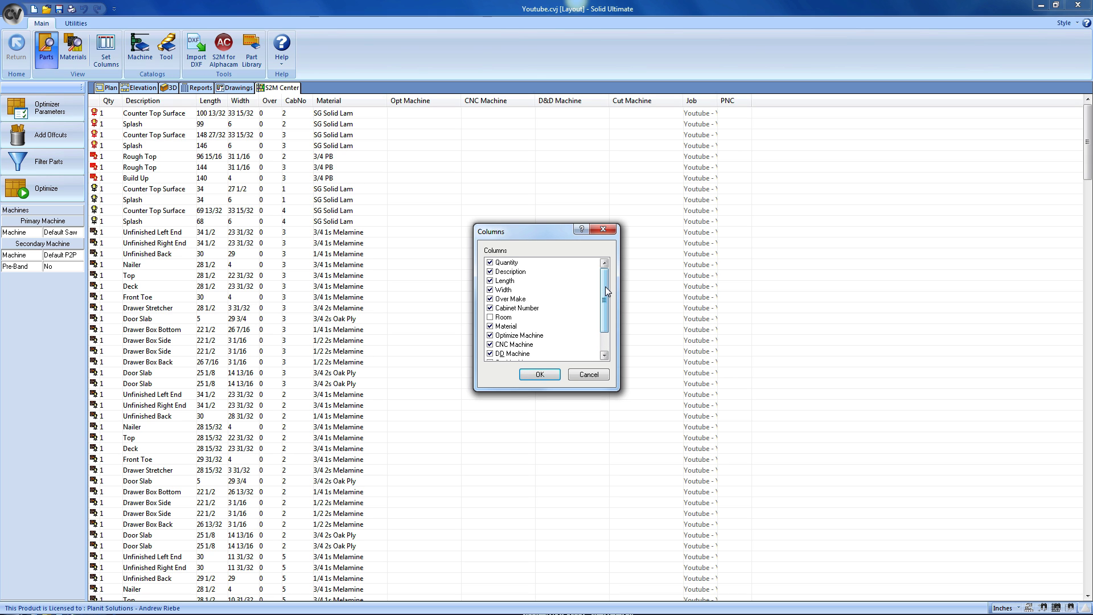
click(589, 377)
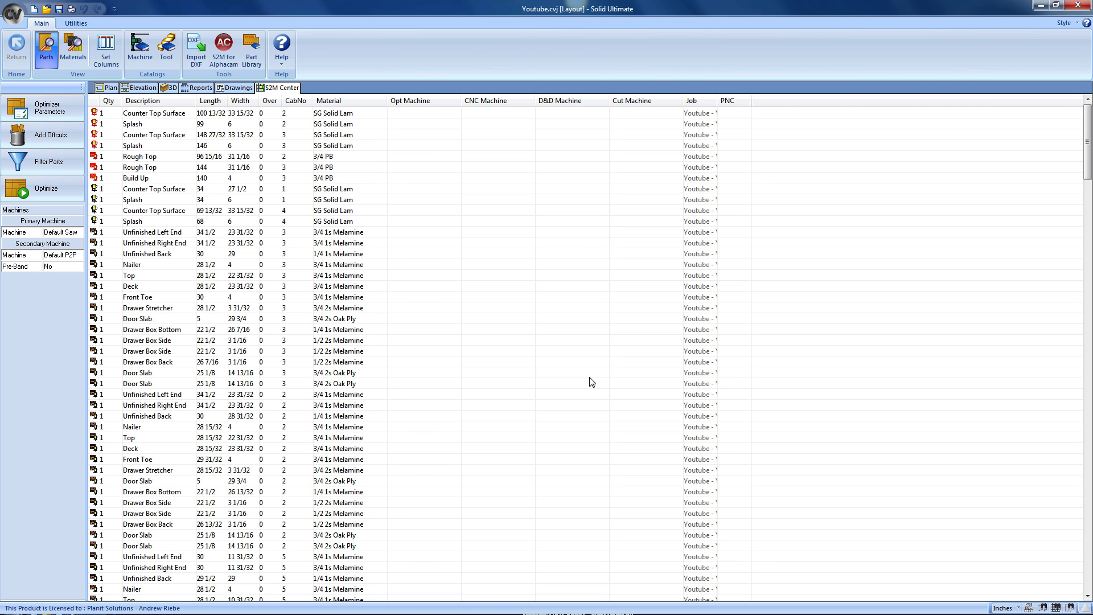
Step: Review the machine catalog's available setups and the Default Saw's setup categories and properties, then close the catalog
click(139, 57)
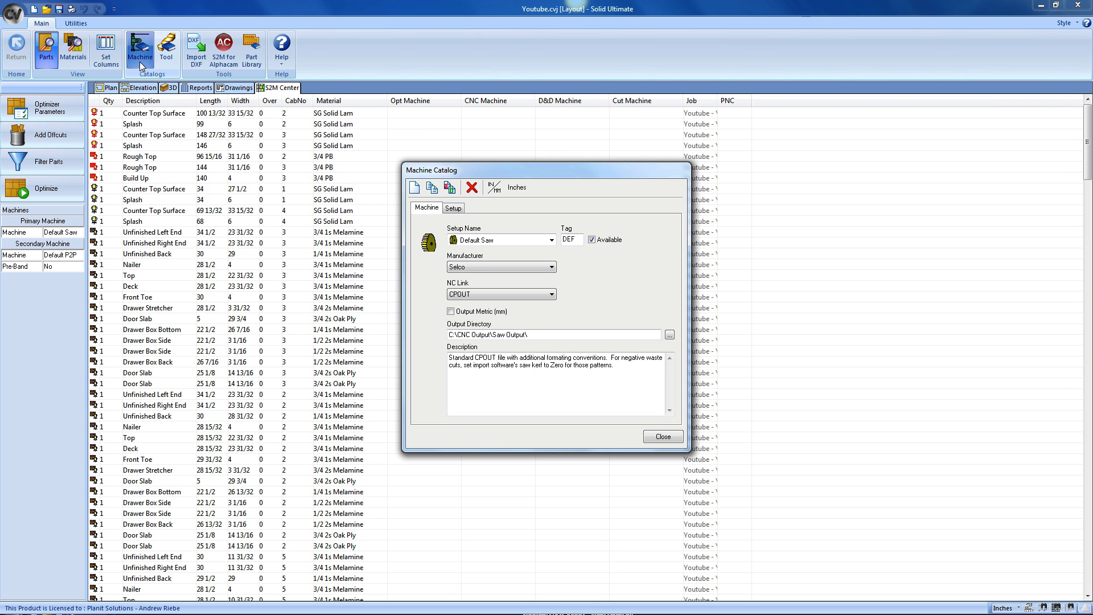
click(552, 240)
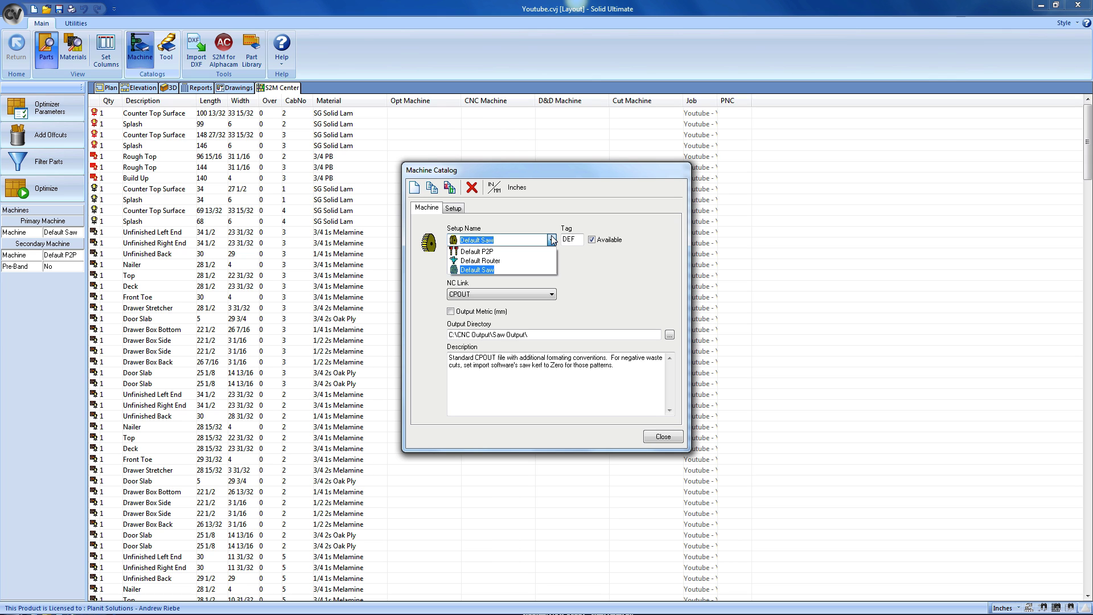
click(551, 239)
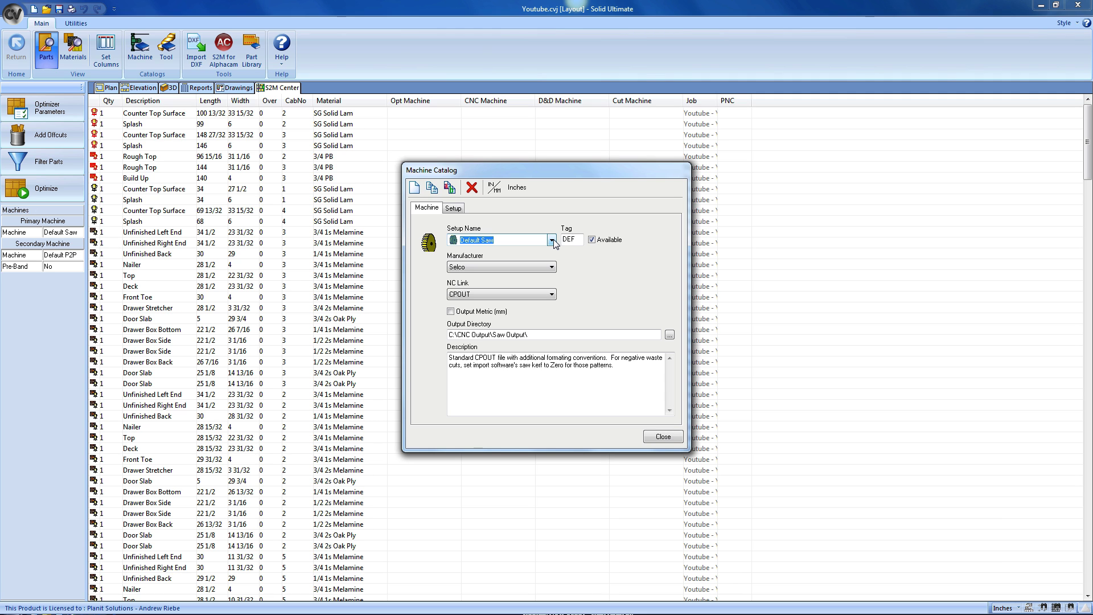
click(453, 207)
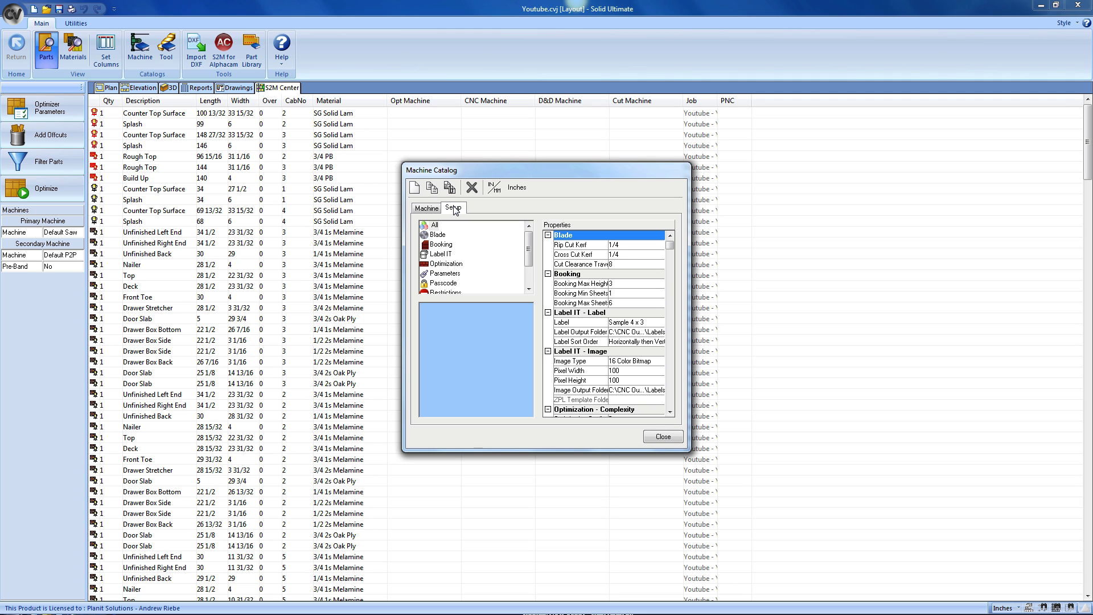
drag(529, 245, 529, 263)
mouse_move(669, 244)
mouse_down()
mouse_move(670, 393)
mouse_move(660, 245)
mouse_up()
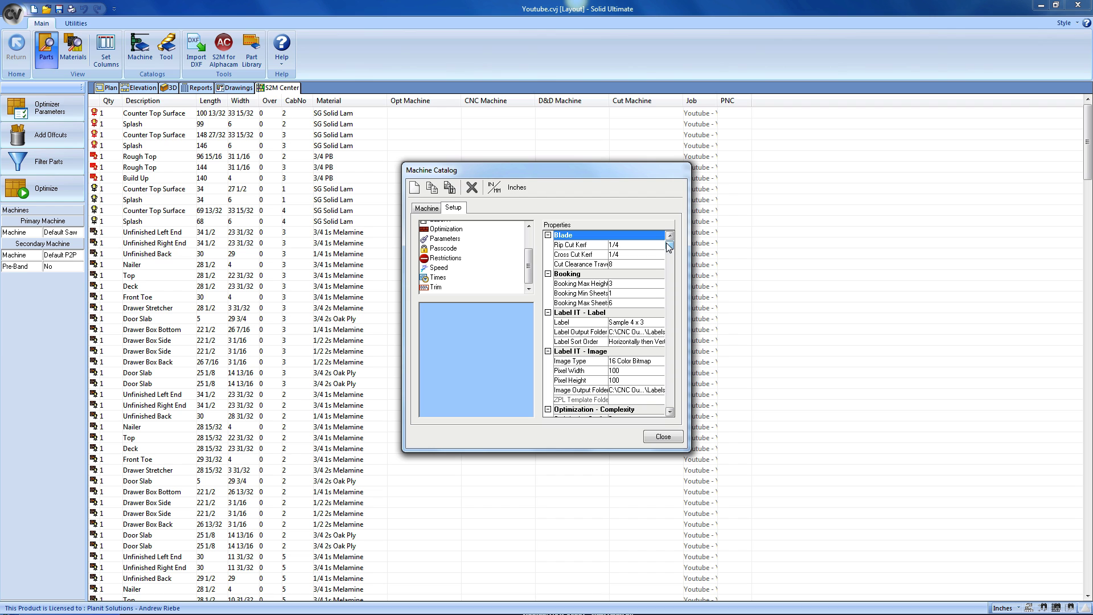
click(663, 436)
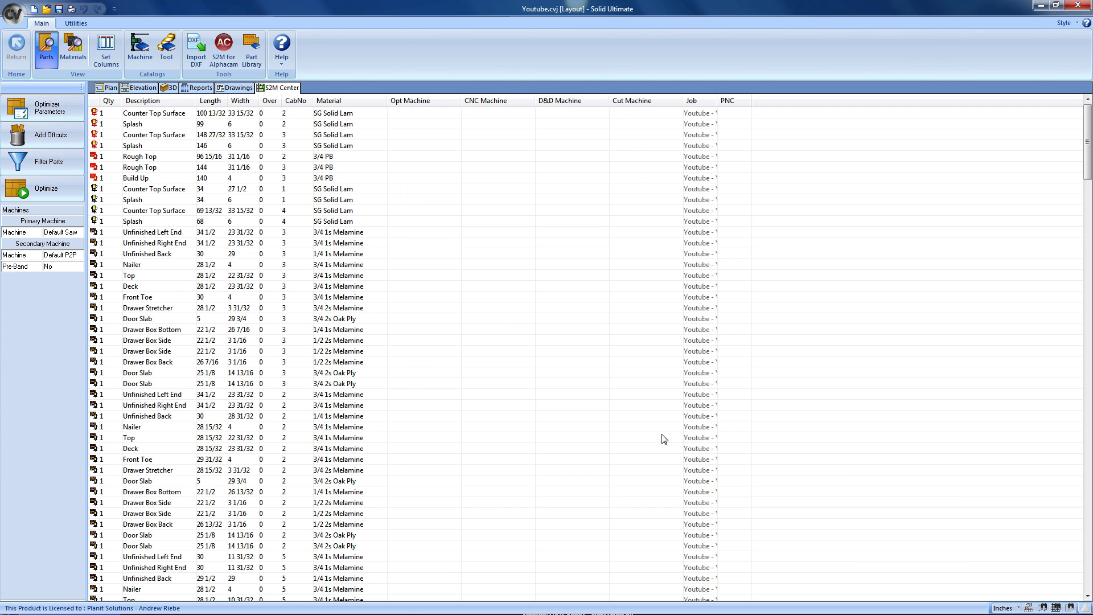
Step: Examine the properties of the 1/2 Down Shear and 1/4 Round tools in the tool catalog and close it
click(167, 63)
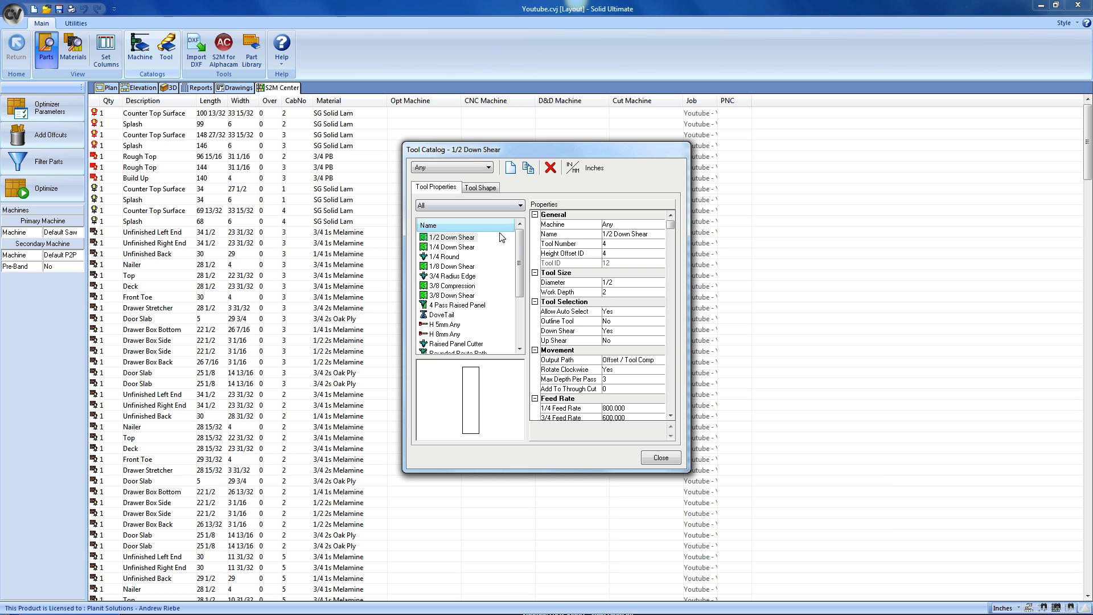
mouse_move(521, 247)
mouse_down()
mouse_move(524, 297)
mouse_move(525, 240)
mouse_up()
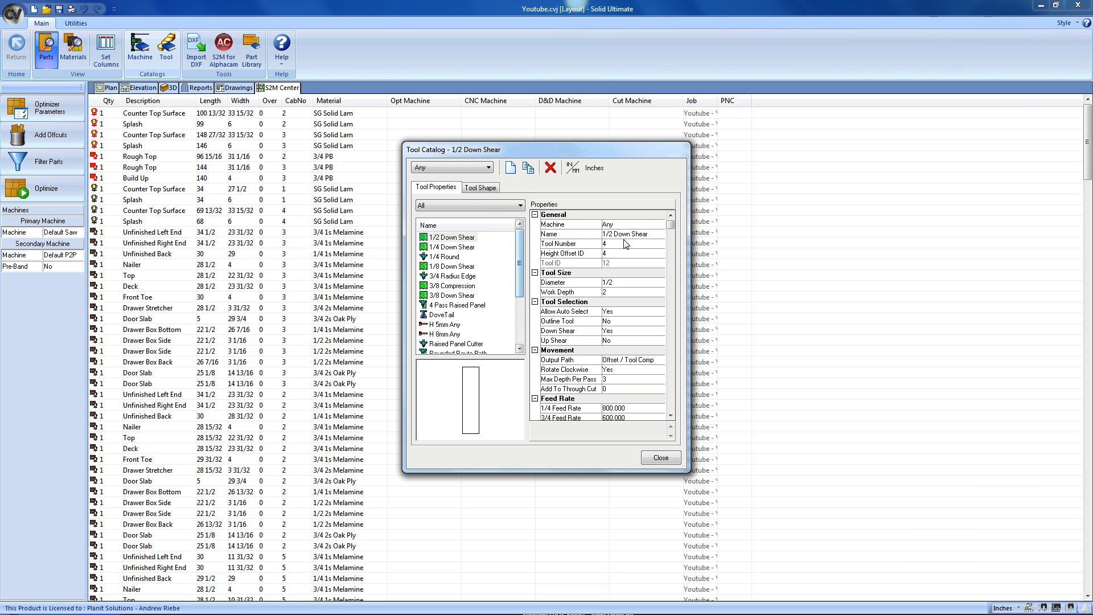
drag(670, 222, 669, 406)
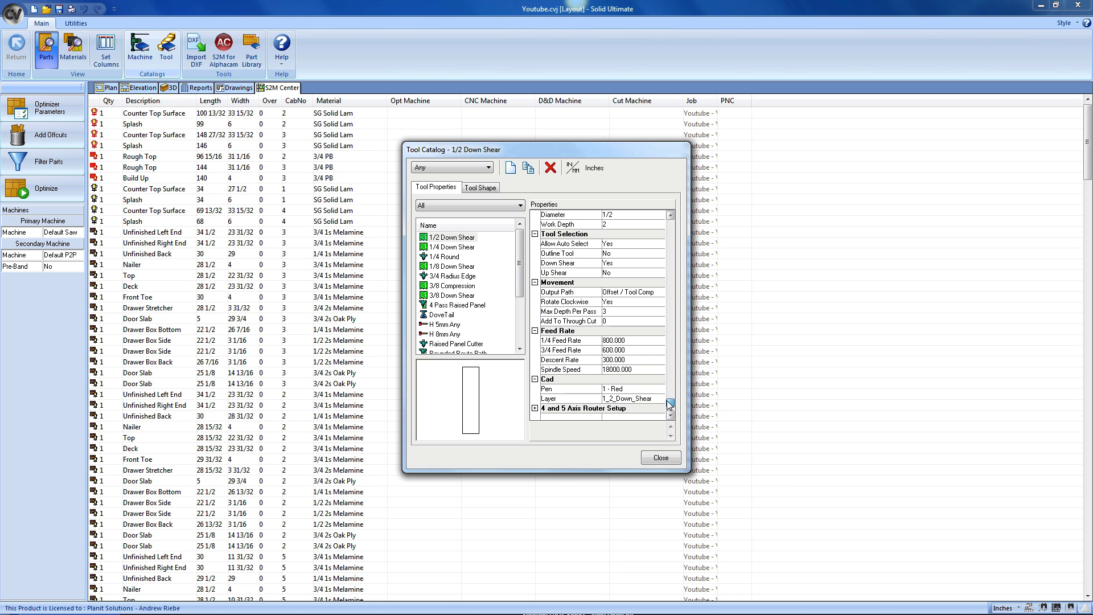
click(450, 257)
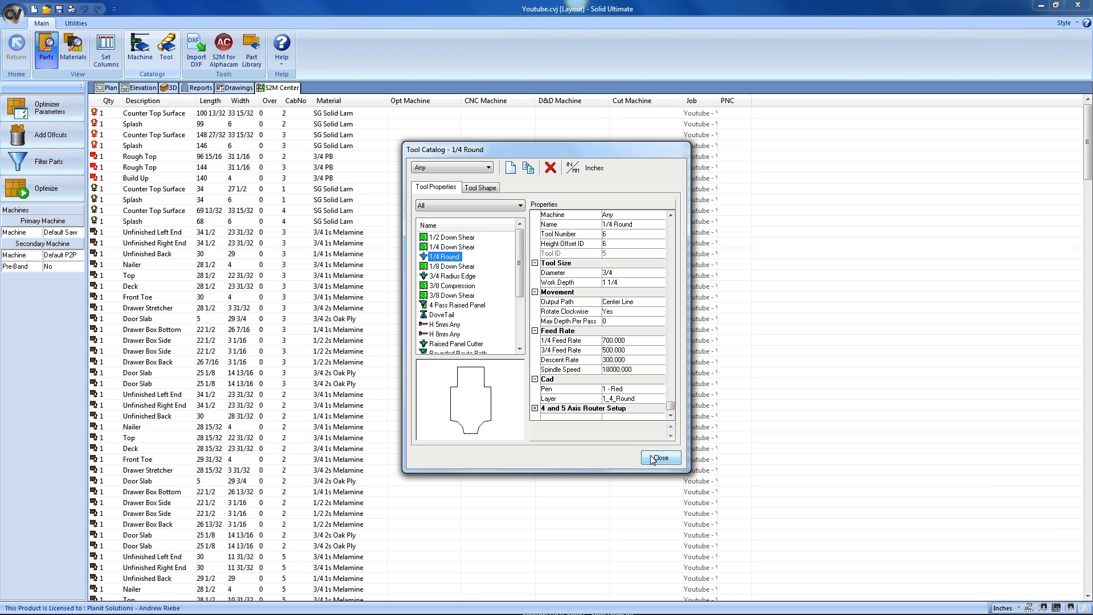
click(653, 458)
Step: Review the part filter's assemblies, materials, parts, other and saved criteria, leaving without applying a filter
click(71, 169)
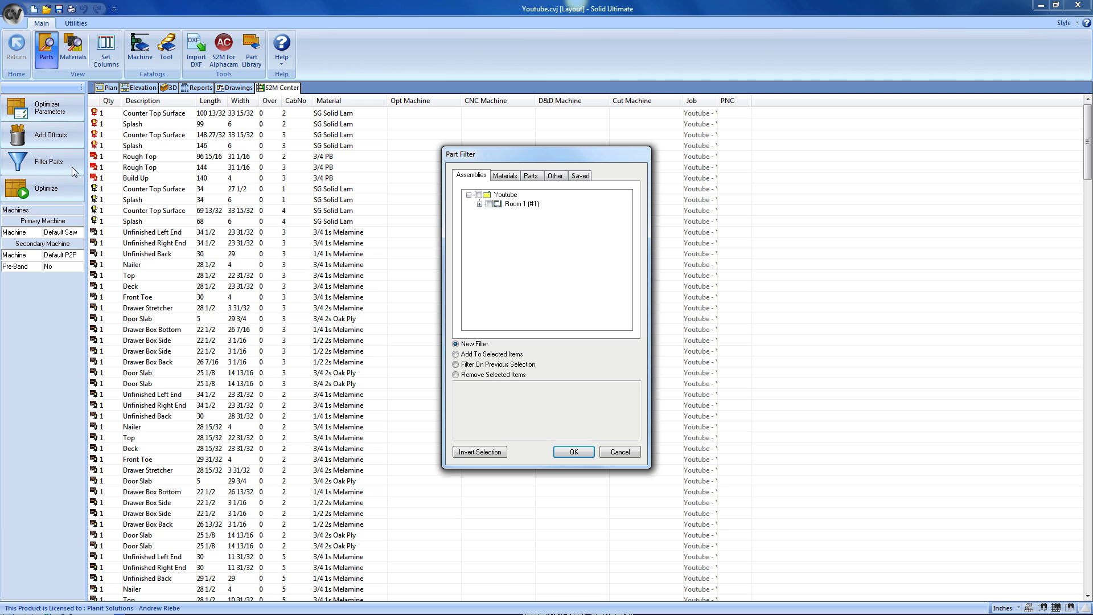
click(504, 177)
click(530, 178)
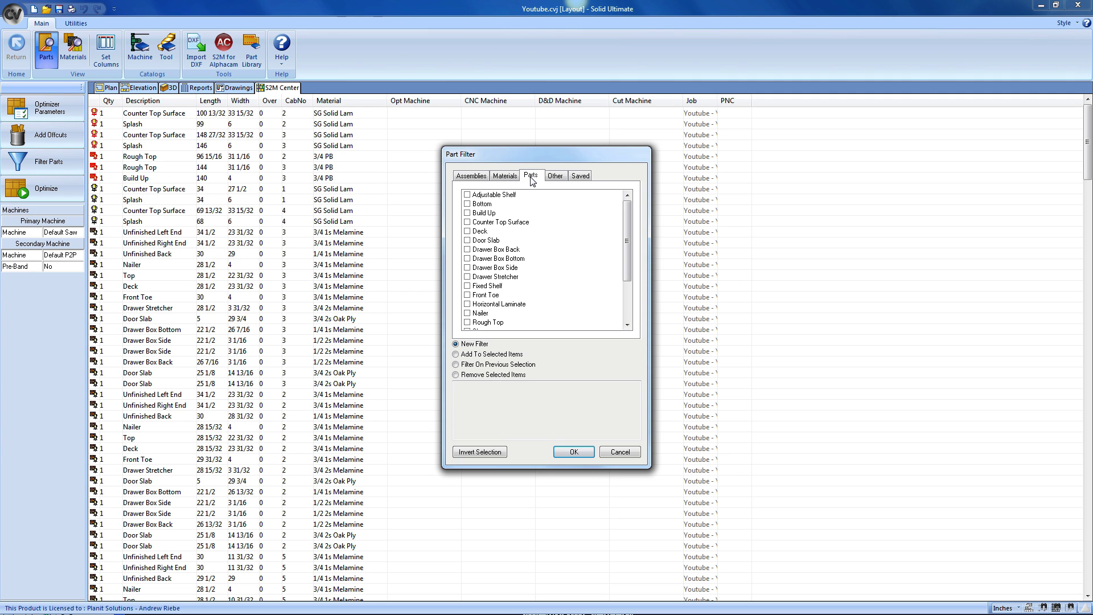
click(555, 177)
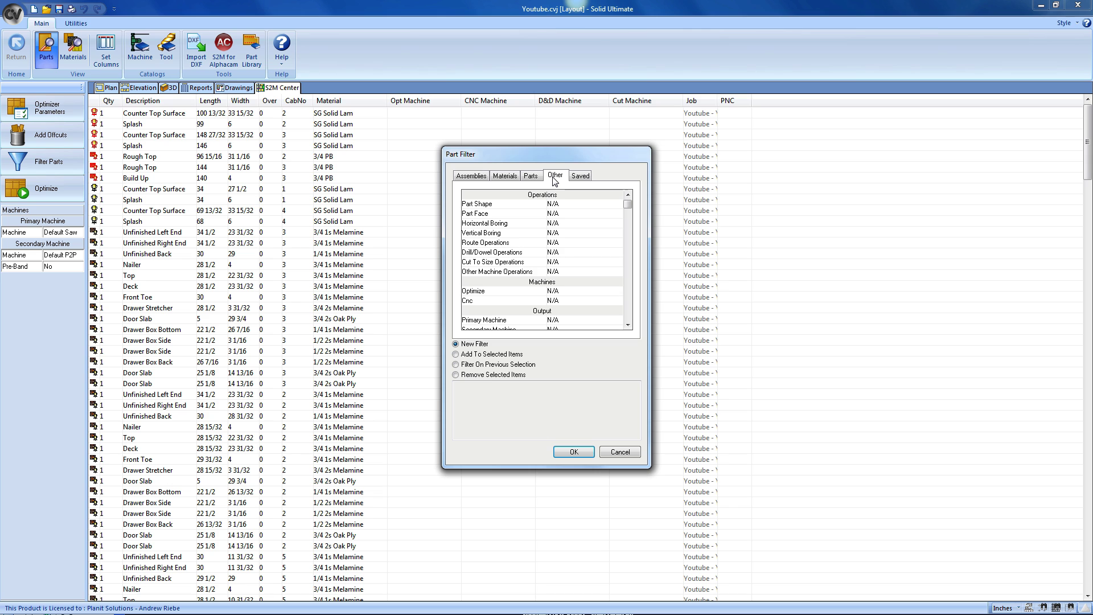
click(578, 176)
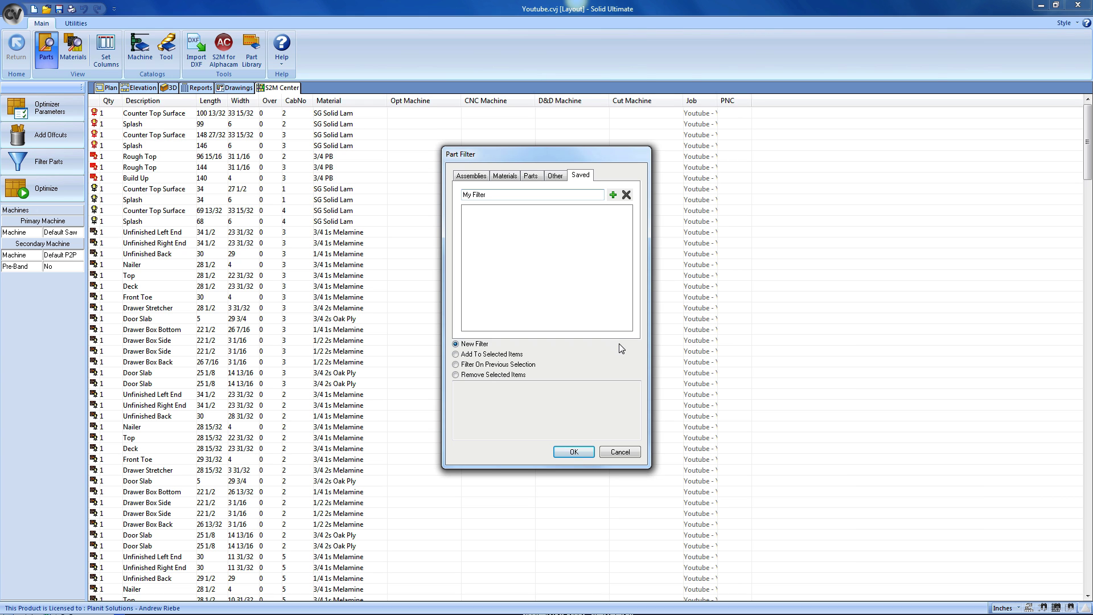
click(620, 450)
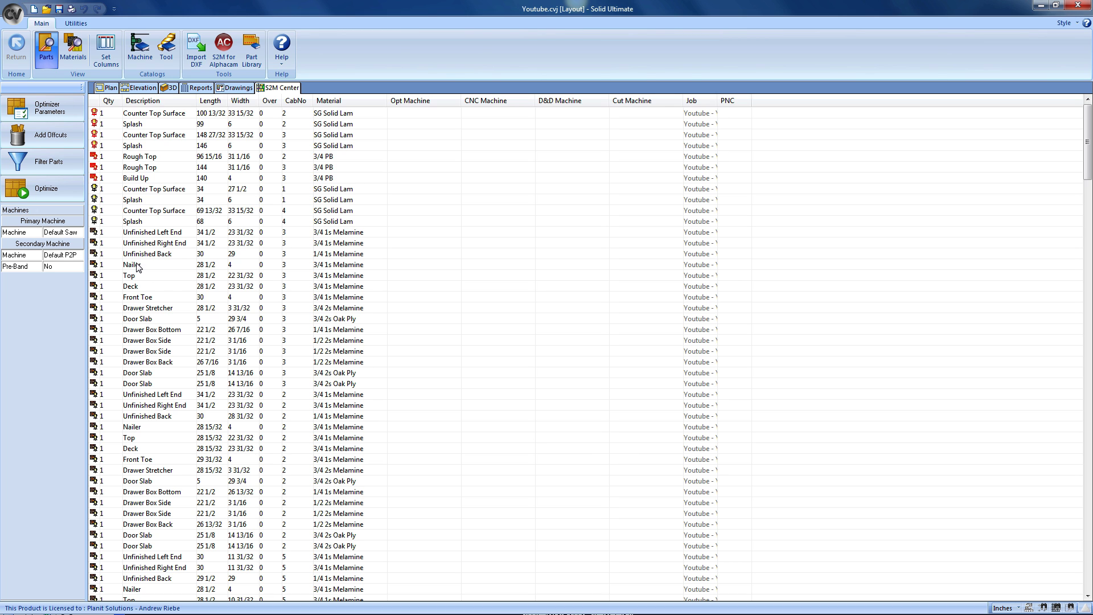
Step: Optimize the job's parts as run R38 with CNC operations included, continuing despite oversized parts, and accept the result
click(67, 192)
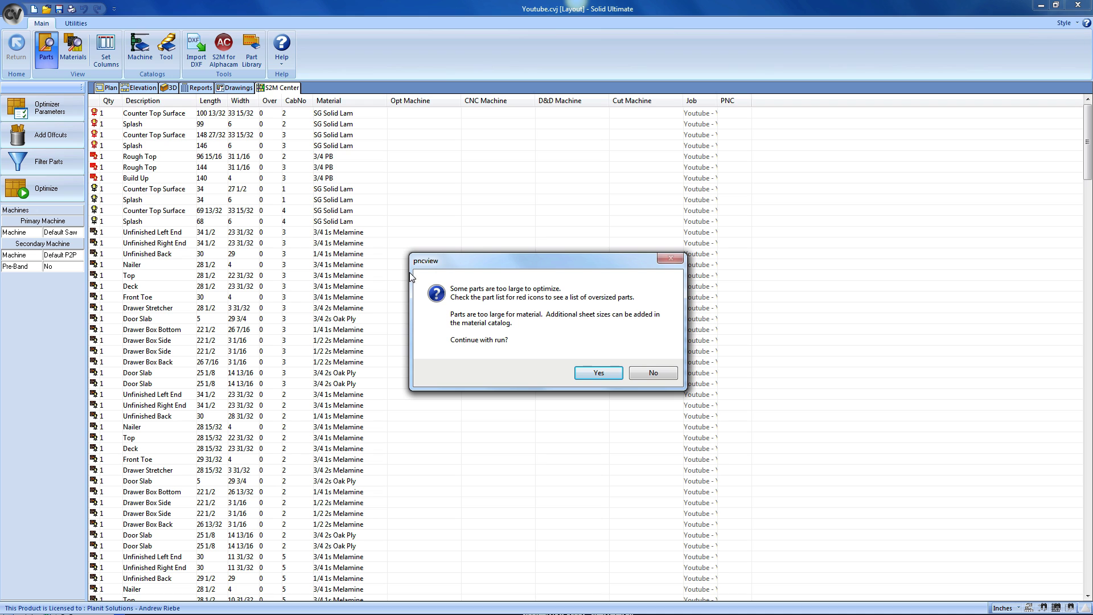
click(596, 373)
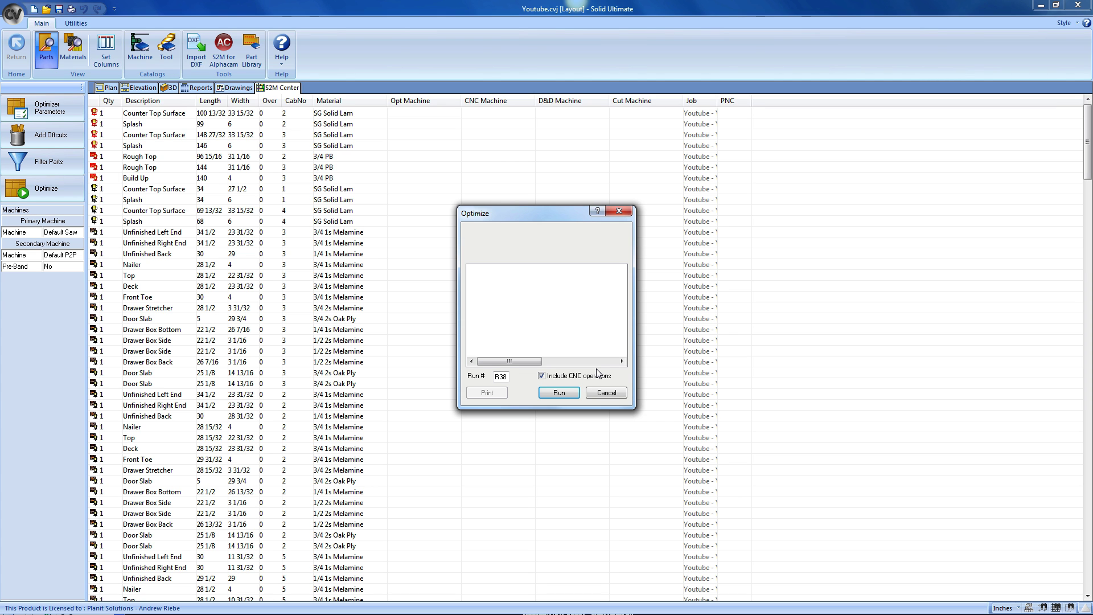
click(558, 392)
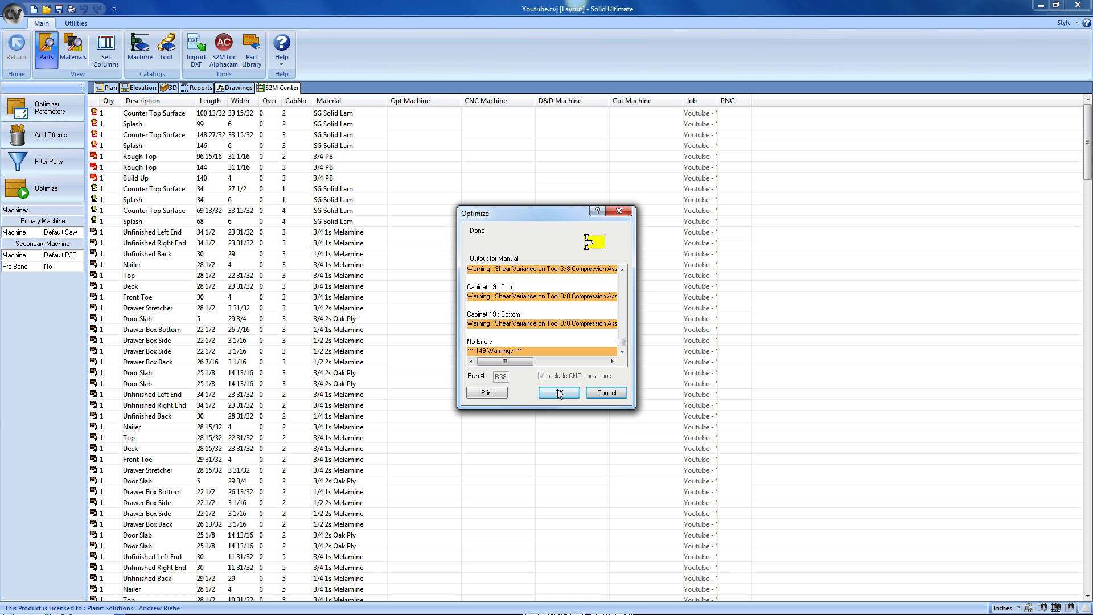
click(558, 393)
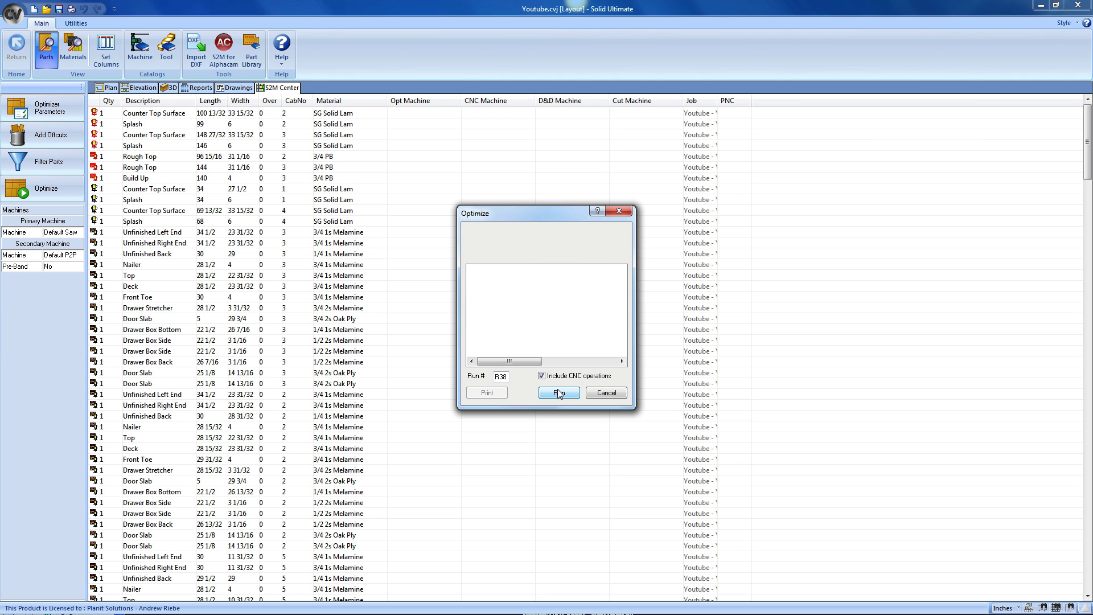
click(558, 393)
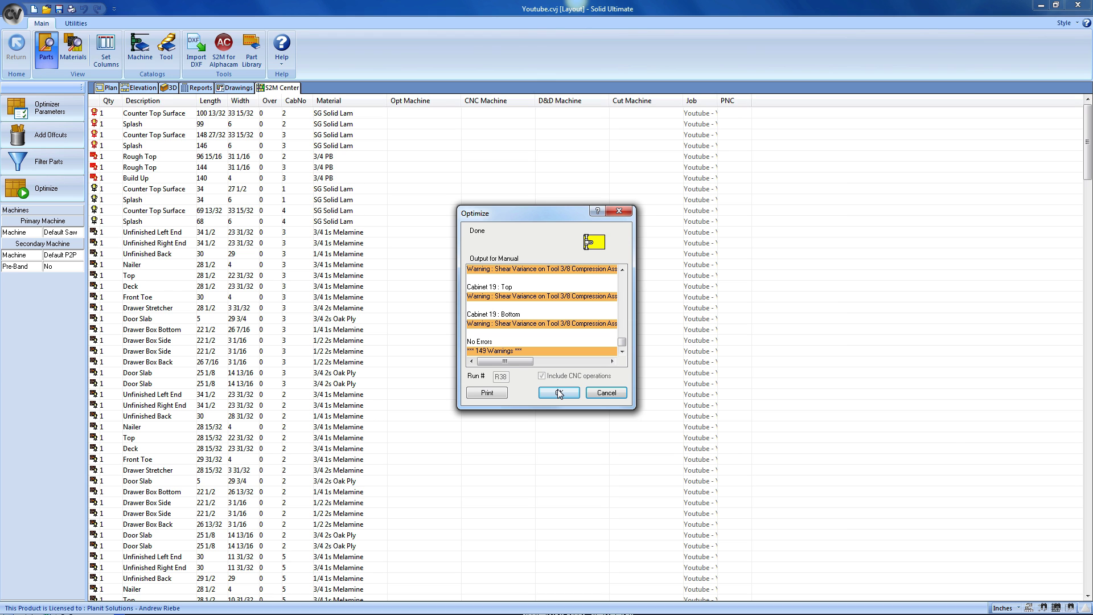
click(559, 392)
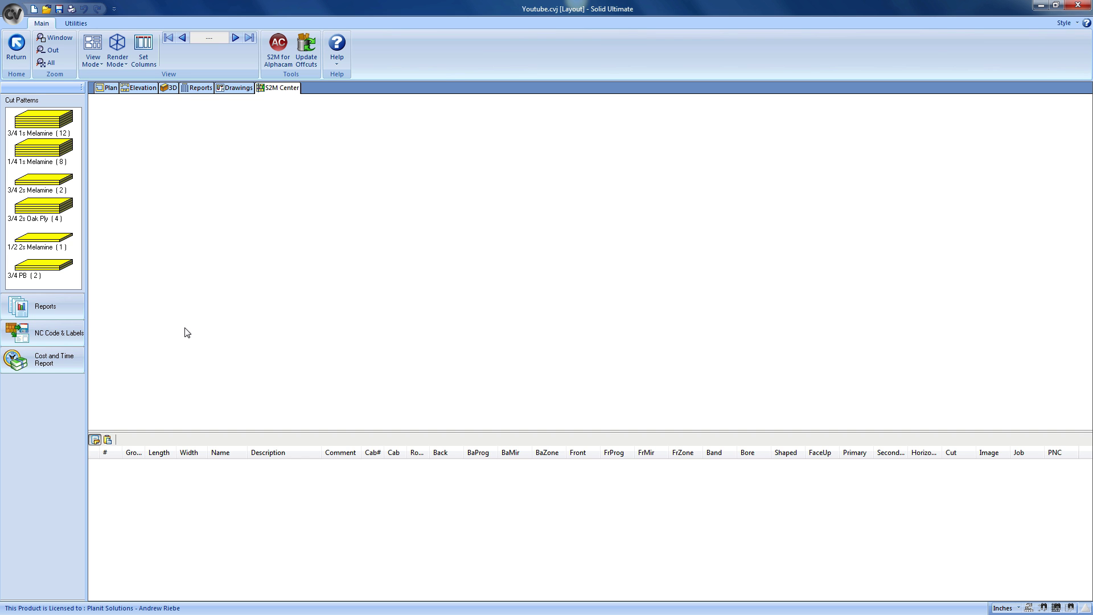
Step: Generate the NC code and labels for the optimized job using the preset output tasks, continuing past the pattern complexity warning
click(65, 331)
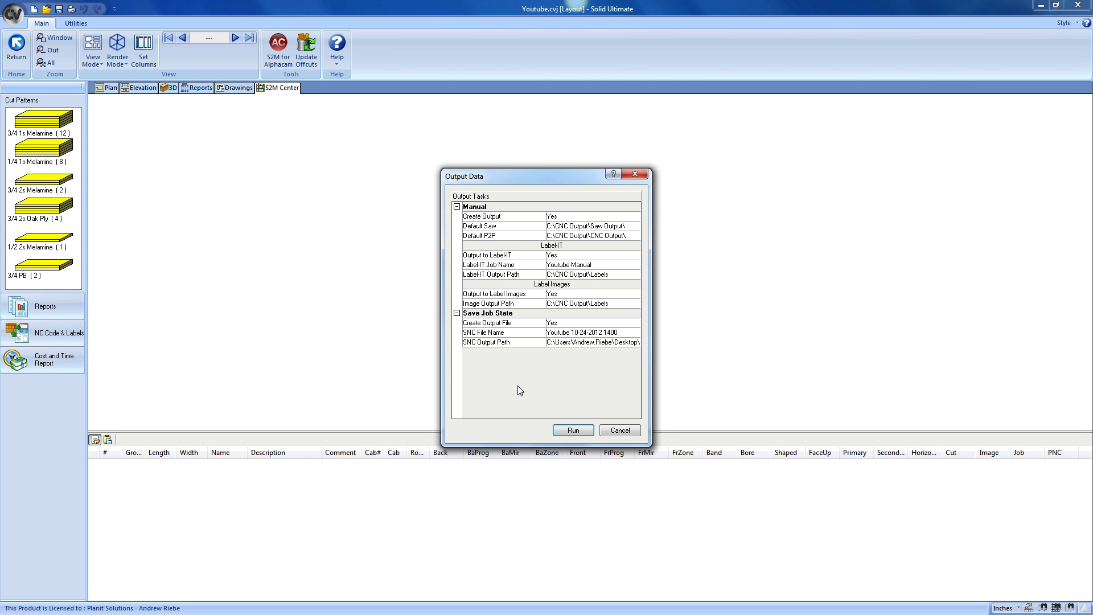
click(565, 431)
click(571, 431)
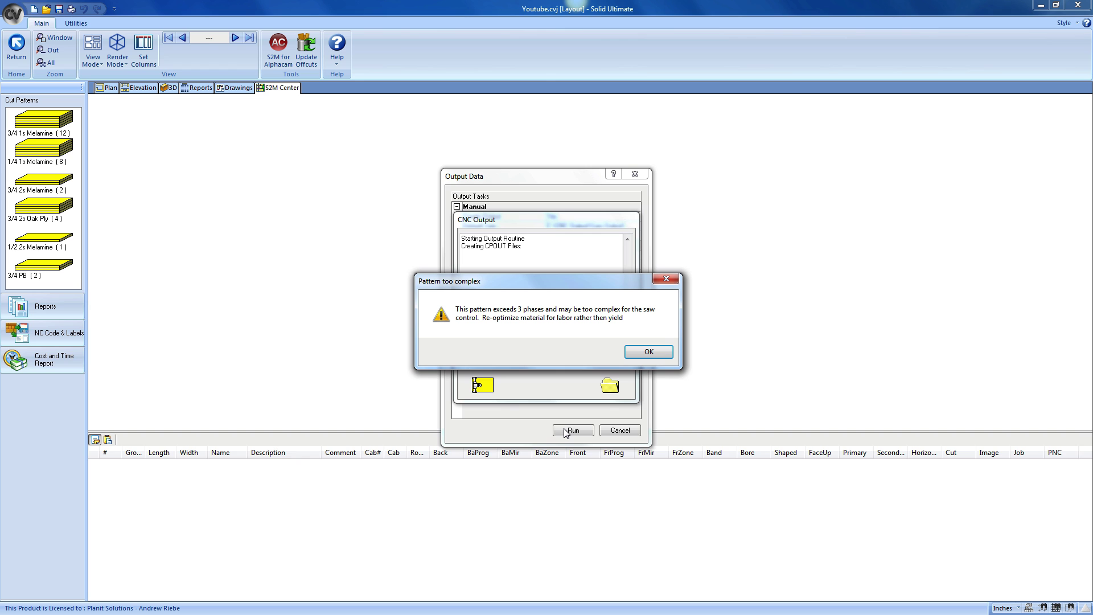
click(651, 353)
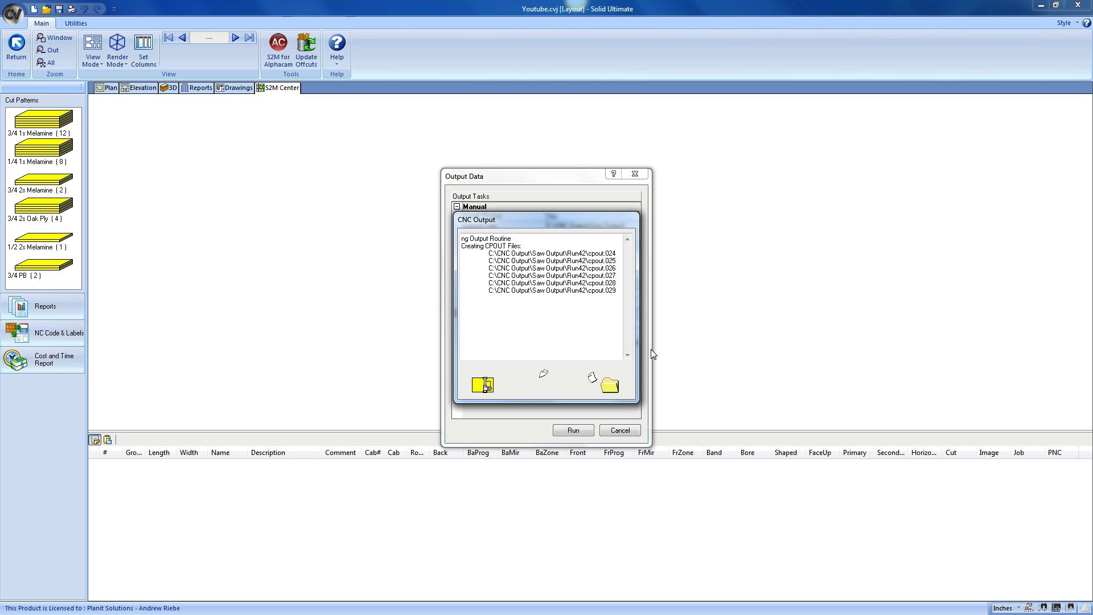